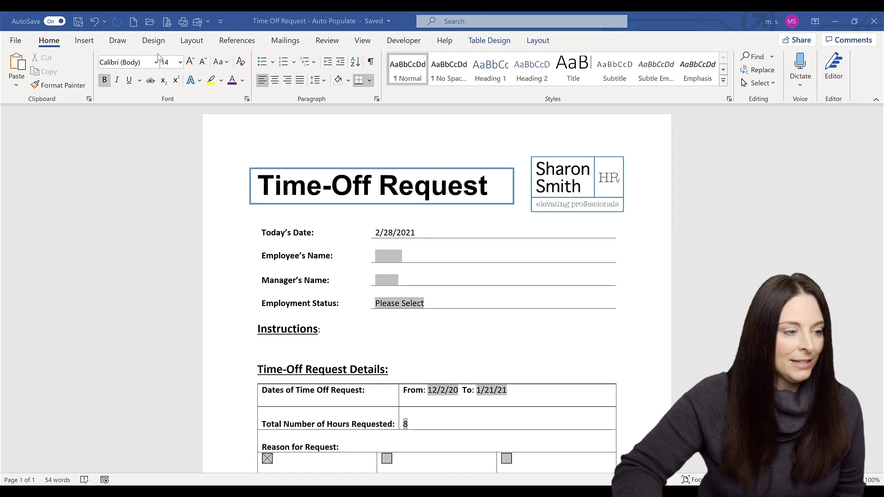
Step: Open the page header for editing and type 'Time Off Request Form' into it
left_click(84, 41)
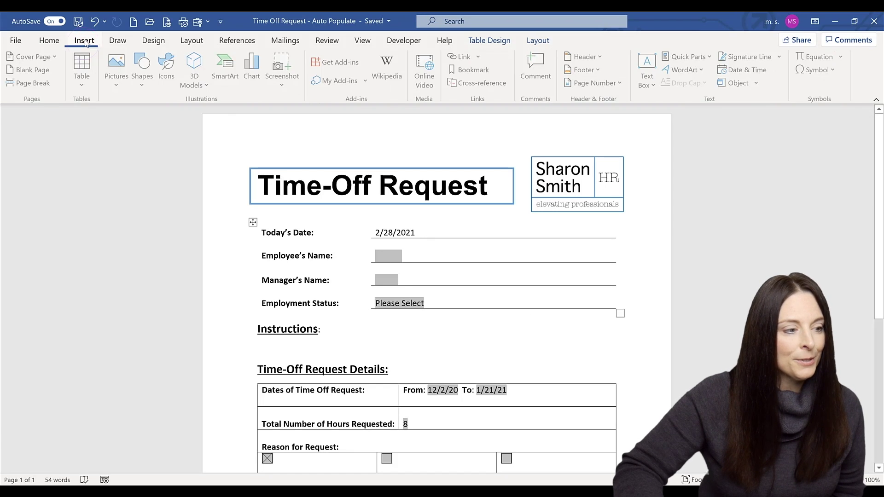
left_click(595, 57)
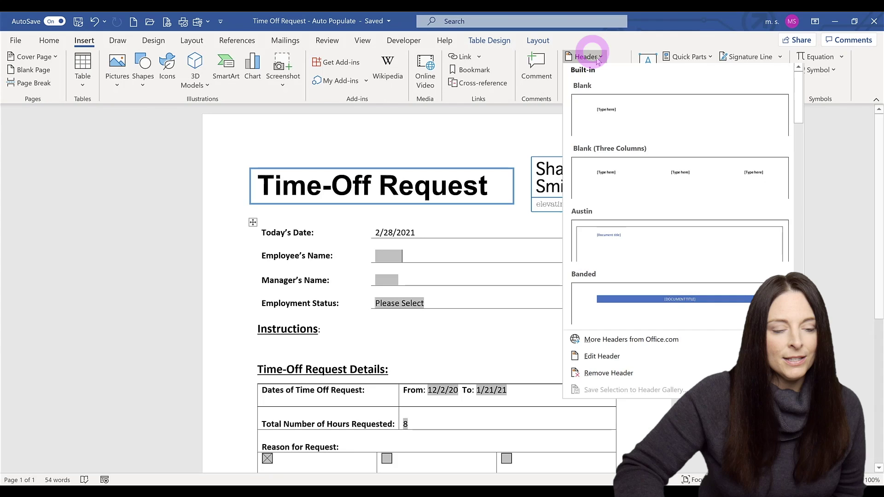
left_click(620, 360)
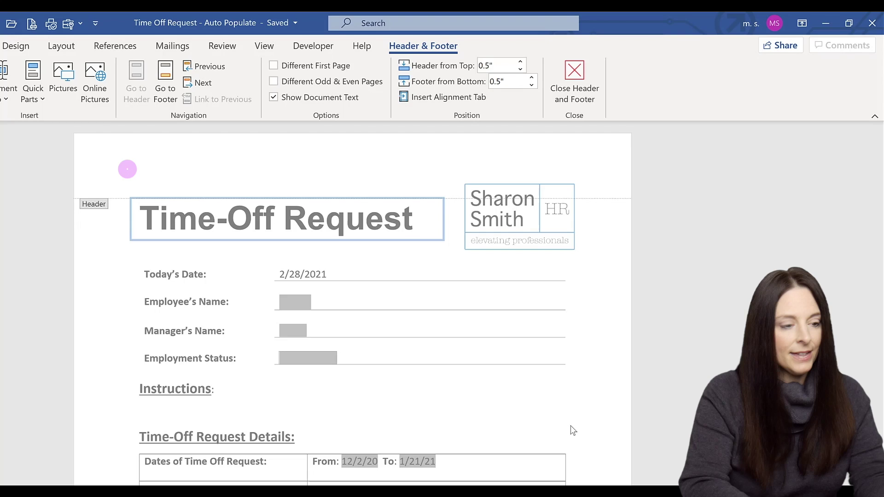
type("Time Off R")
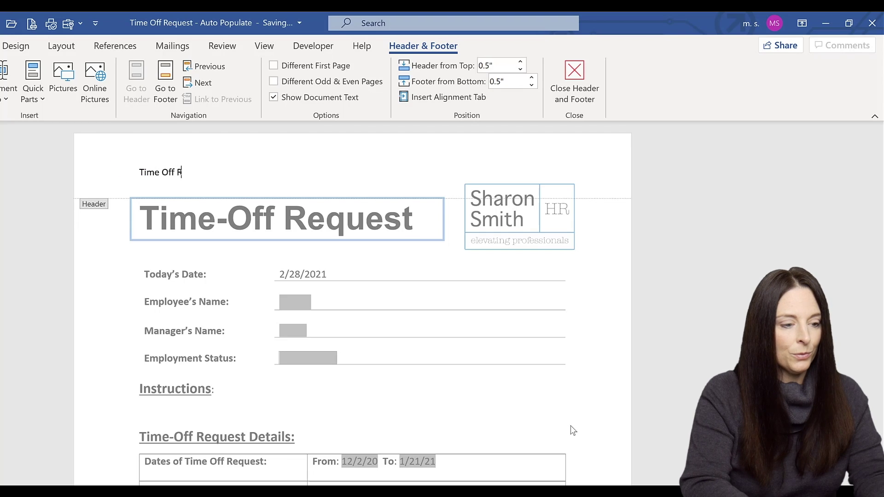
type("equest Form for:")
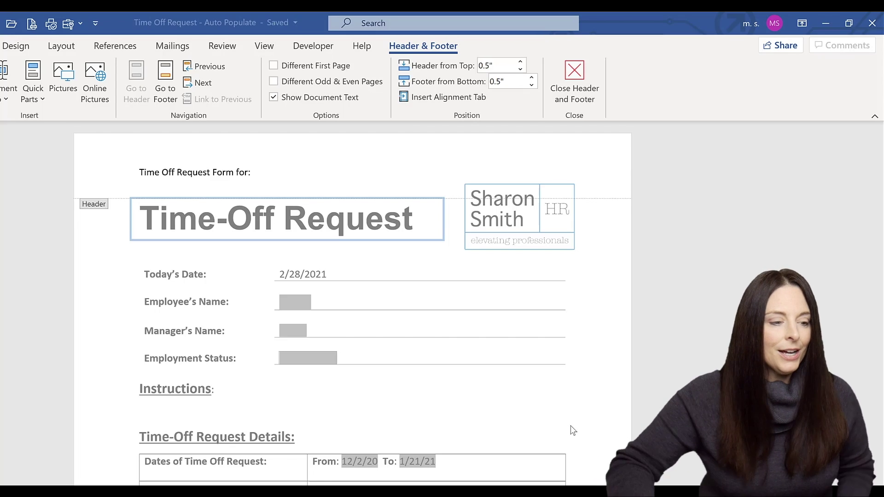
left_click(578, 94)
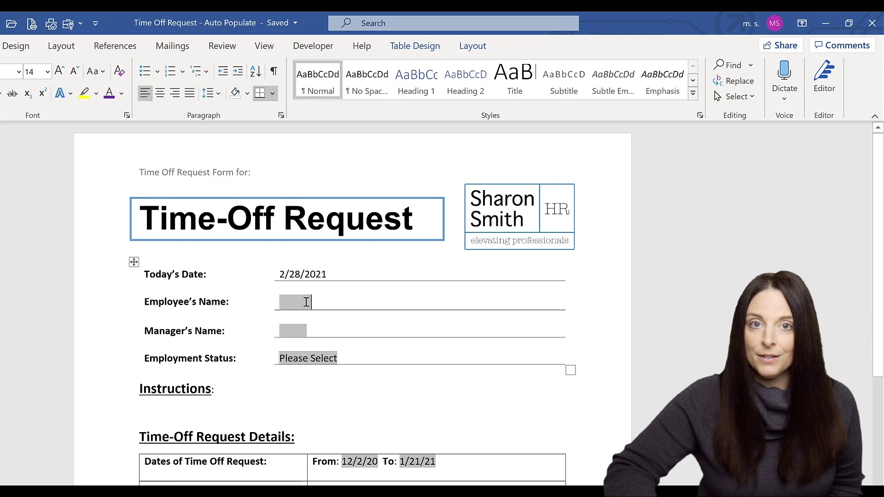
left_click(305, 301)
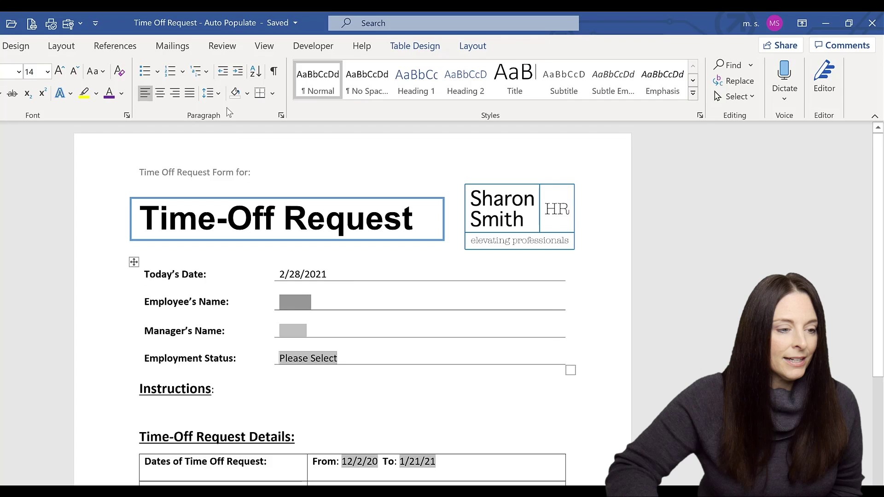
left_click(322, 54)
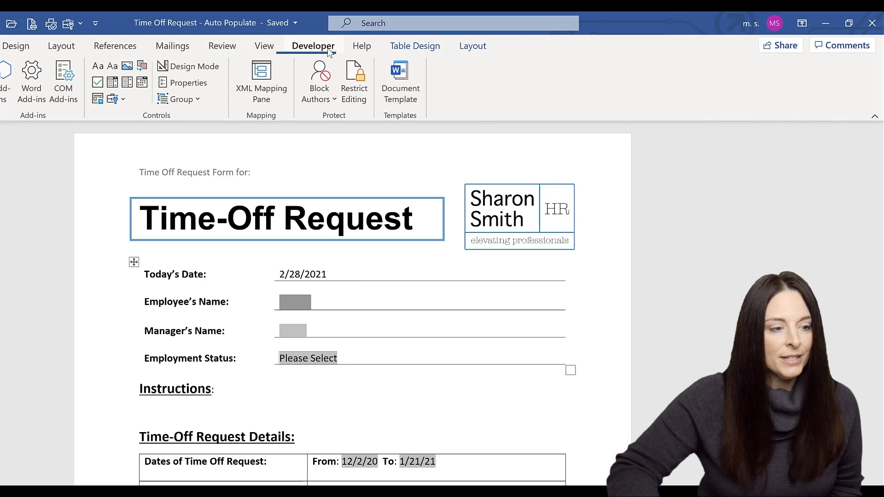
left_click(195, 86)
left_click(195, 86)
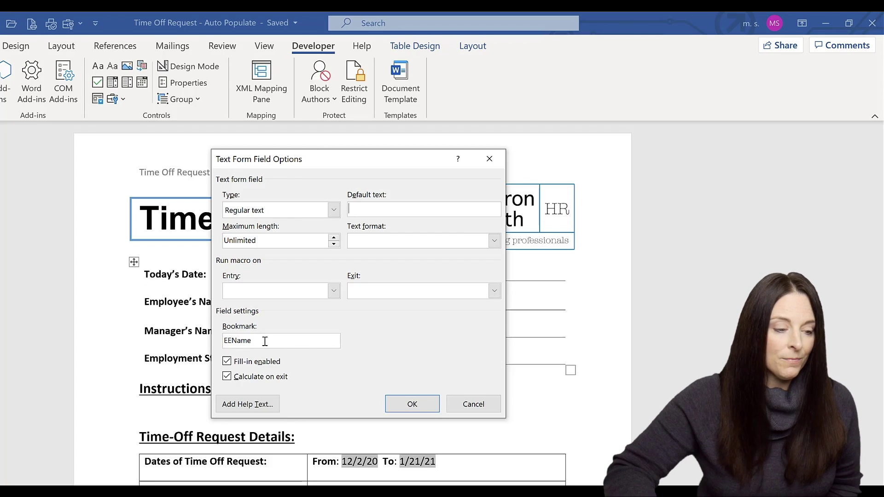
left_click(409, 403)
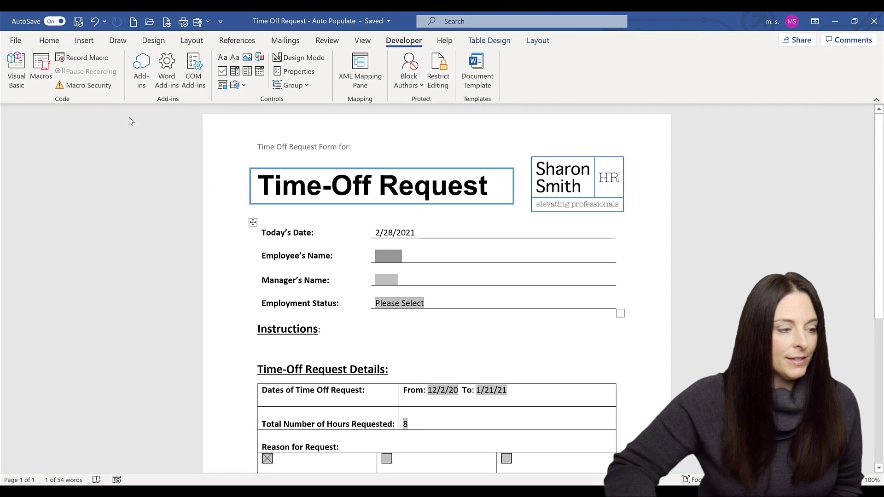
Step: Create a new style named EEName from the Employee's Name field's formatting
left_click(50, 41)
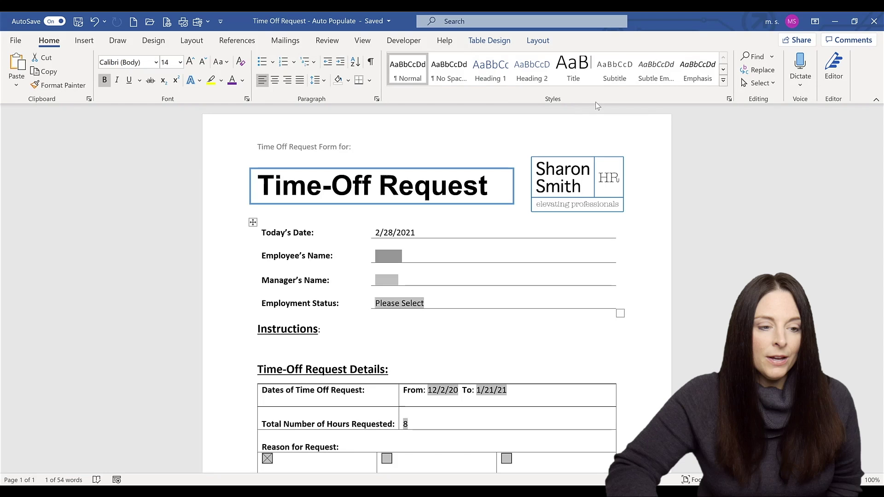
left_click(729, 100)
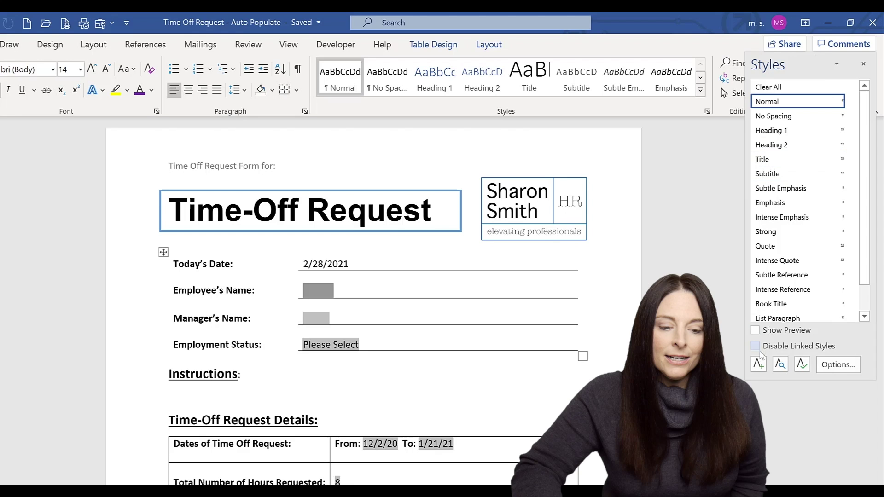
left_click(757, 364)
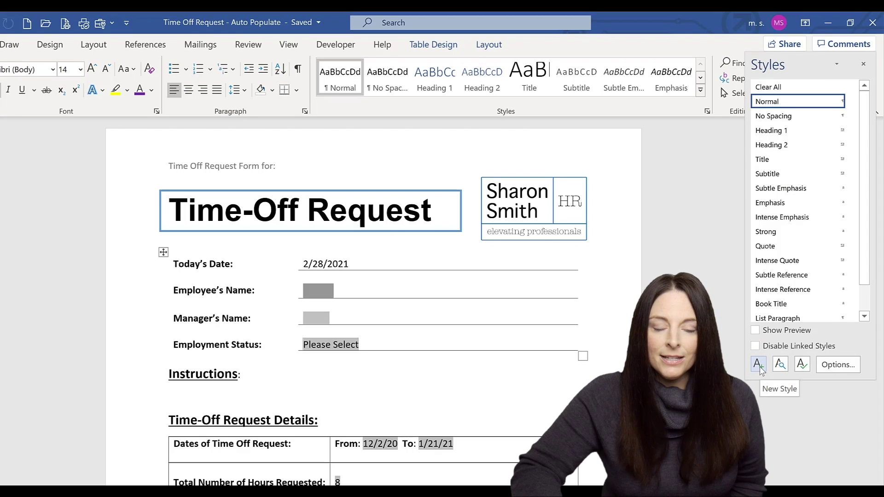
left_click(758, 366)
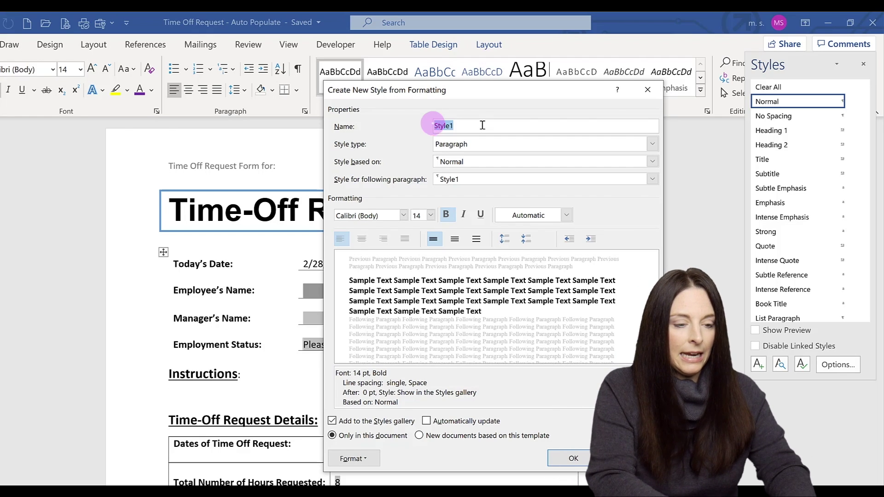
type("EEName")
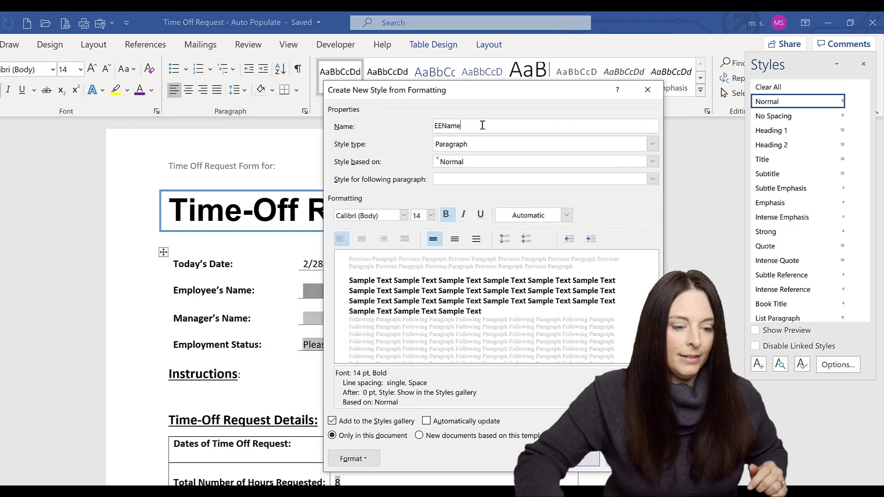
left_click(571, 460)
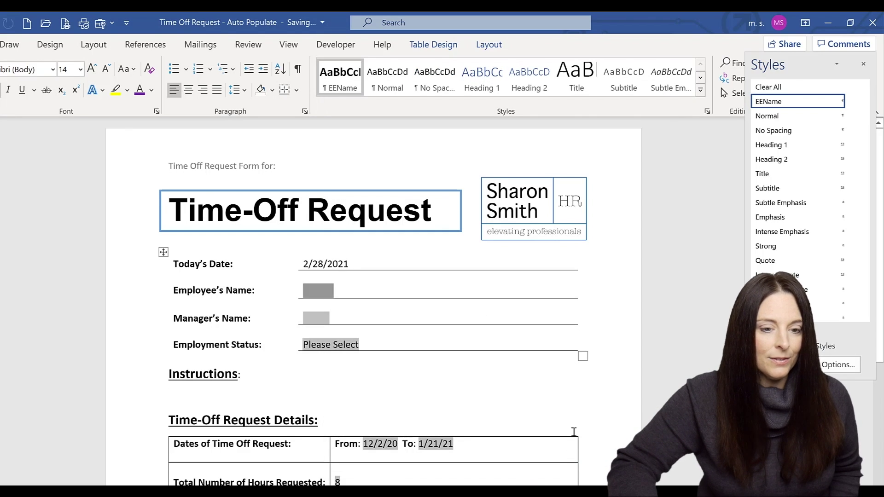
Step: Apply the EEName style to the Employee's Name field and close the Styles pane
left_click(792, 102)
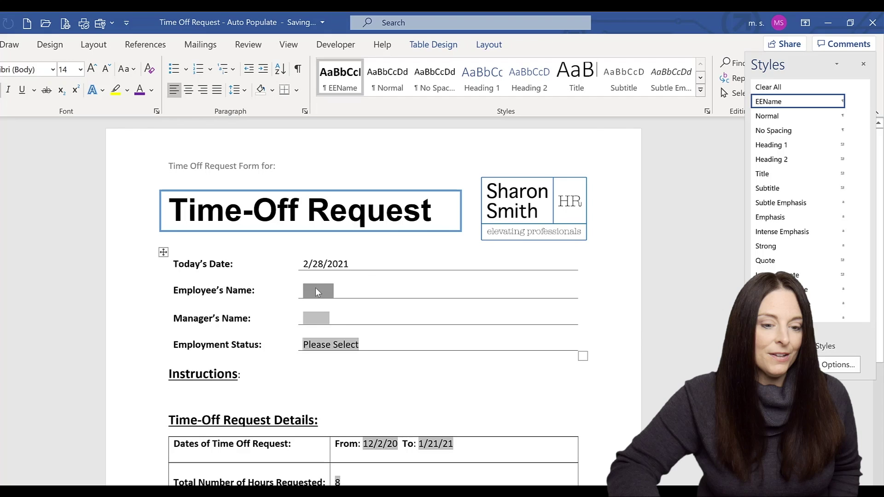
left_click(343, 291)
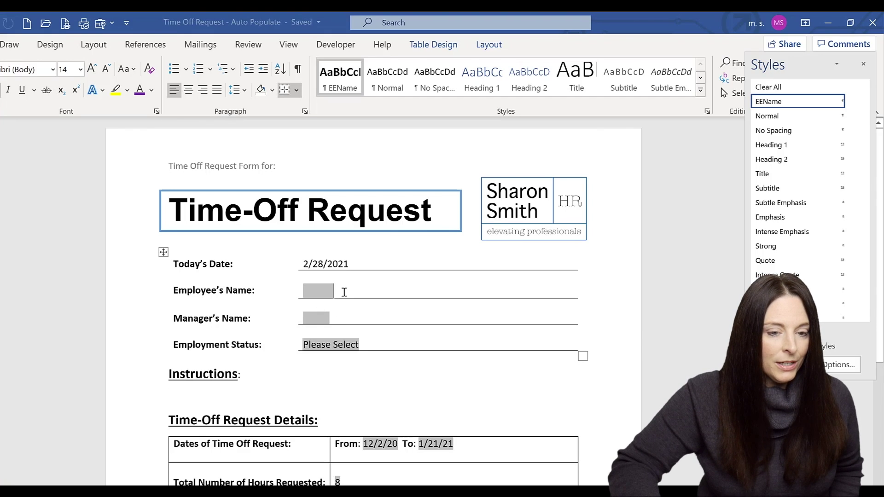
left_click(864, 65)
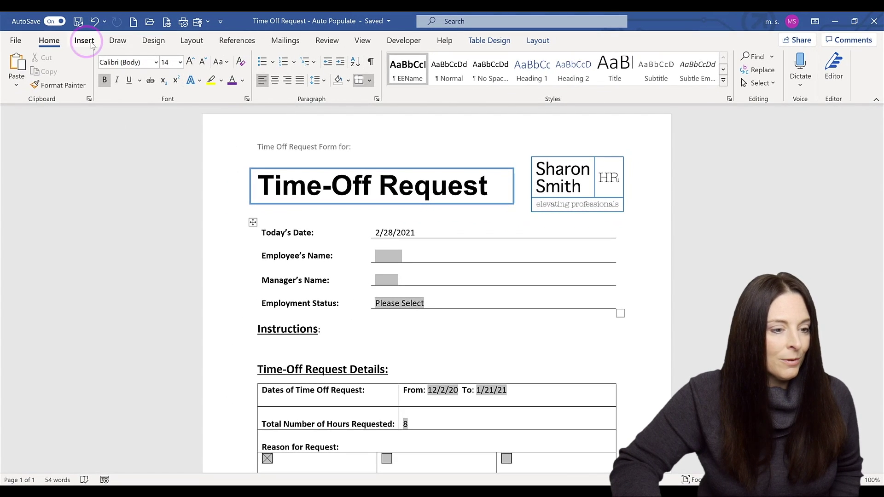
Step: Reopen the header for editing with the cursor after 'Form for:'
left_click(91, 46)
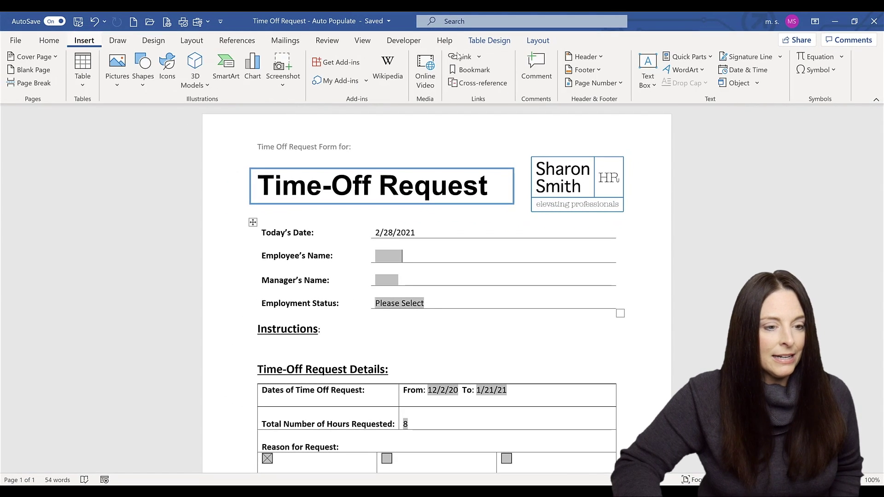
left_click(585, 57)
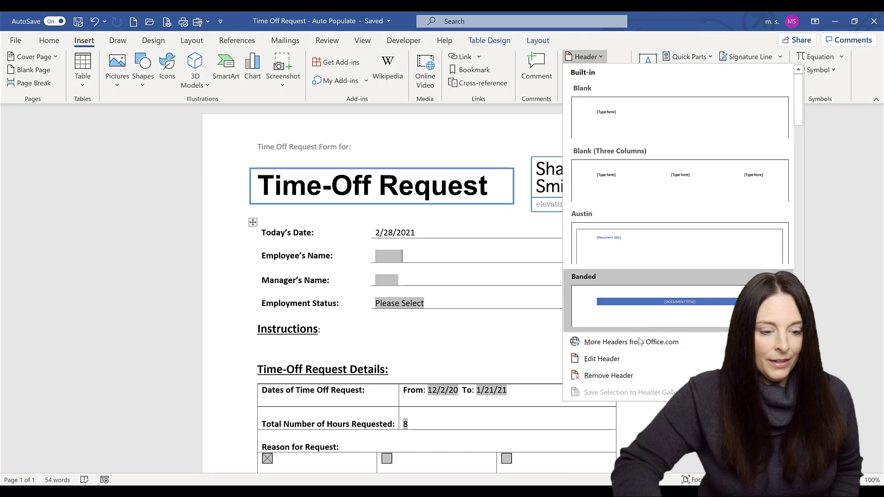
left_click(628, 359)
left_click(368, 146)
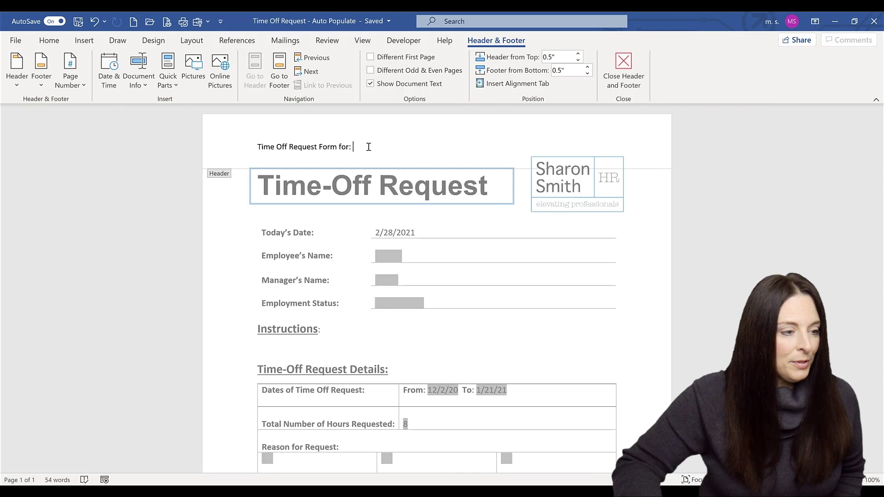
Step: Insert a StyleRef field whose field code references the EEName style
left_click(83, 40)
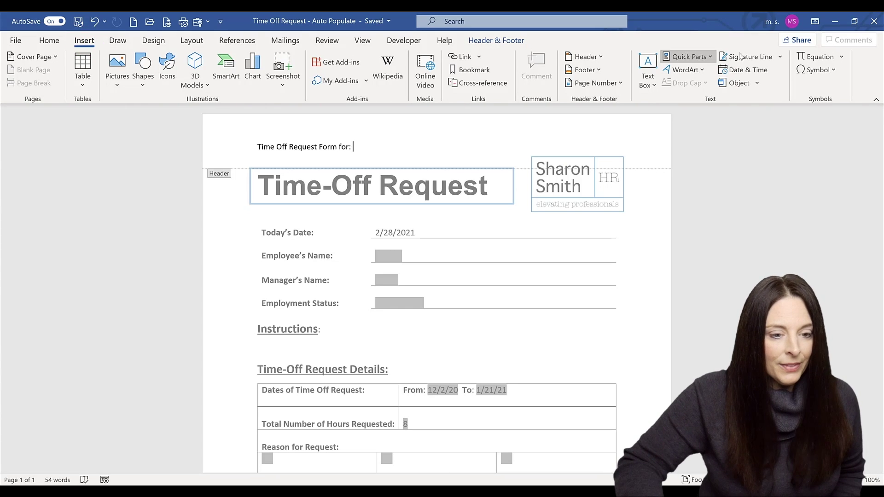
left_click(689, 56)
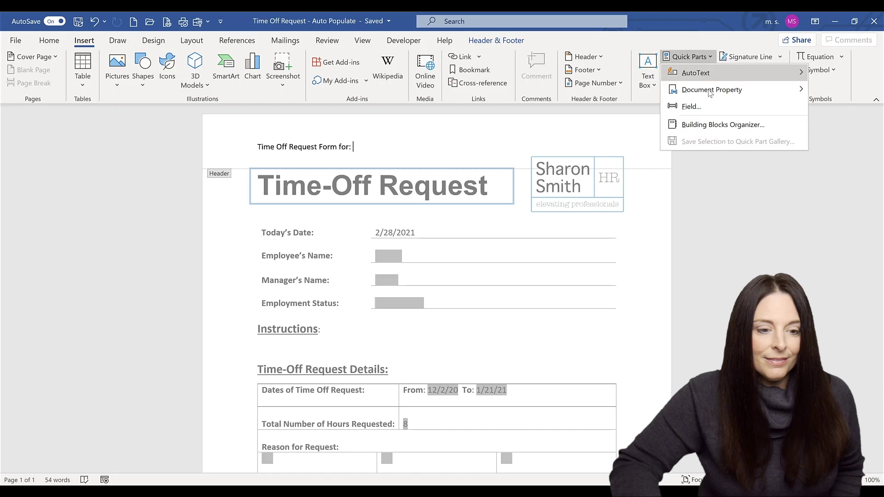
left_click(692, 106)
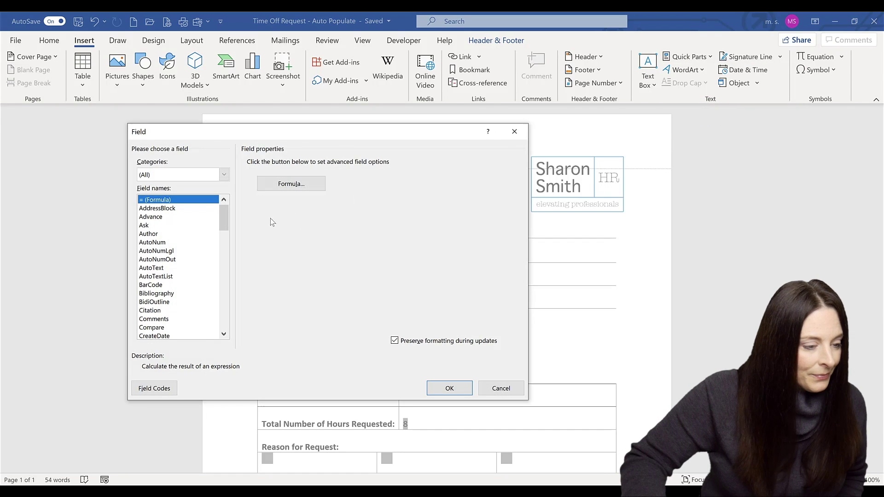
left_click_drag(223, 222, 226, 301)
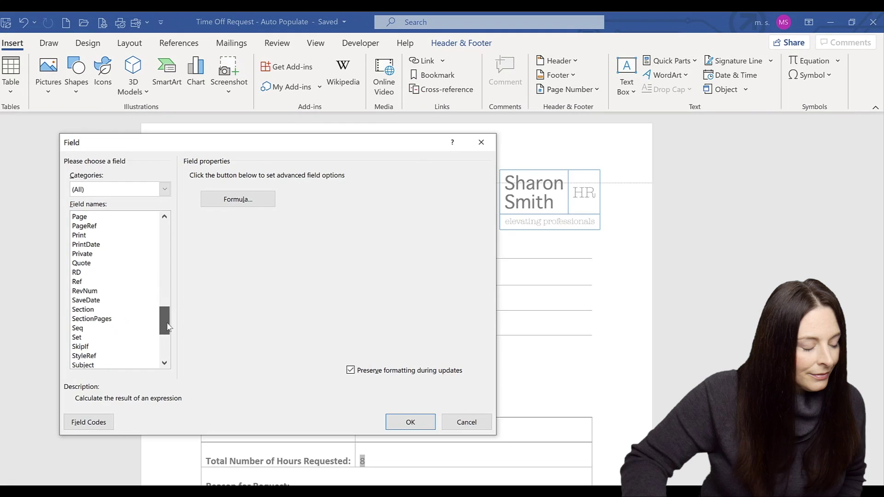
left_click_drag(167, 326, 167, 332)
left_click(109, 328)
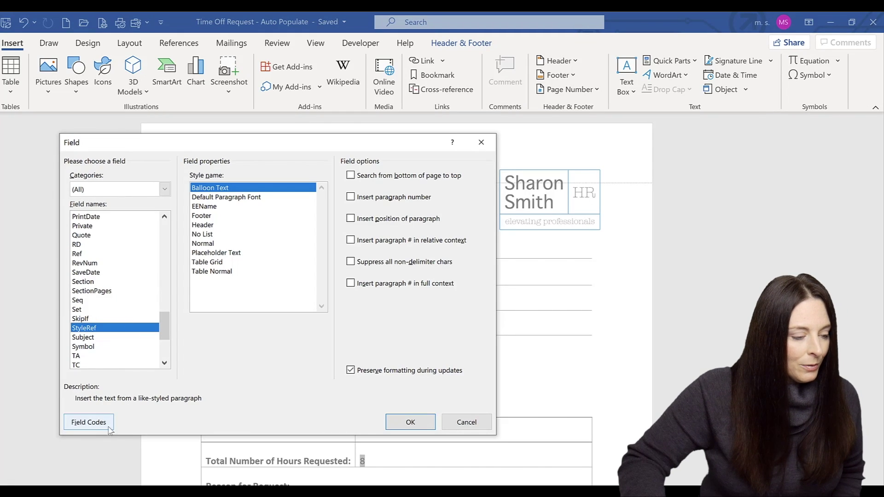
left_click(90, 423)
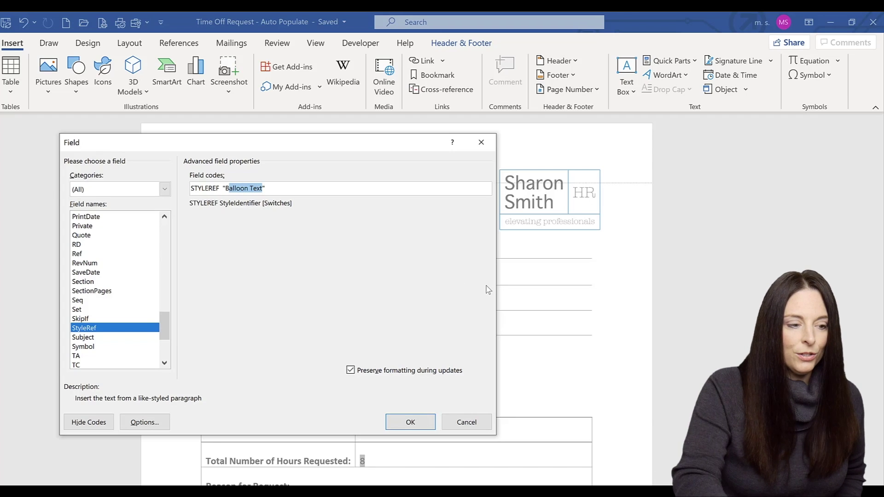
key("BackSpace")
type("EE")
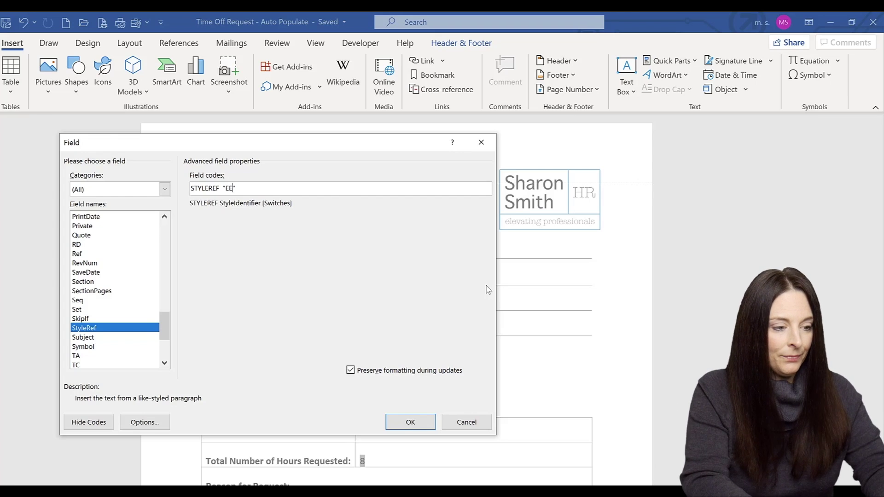
type("Name")
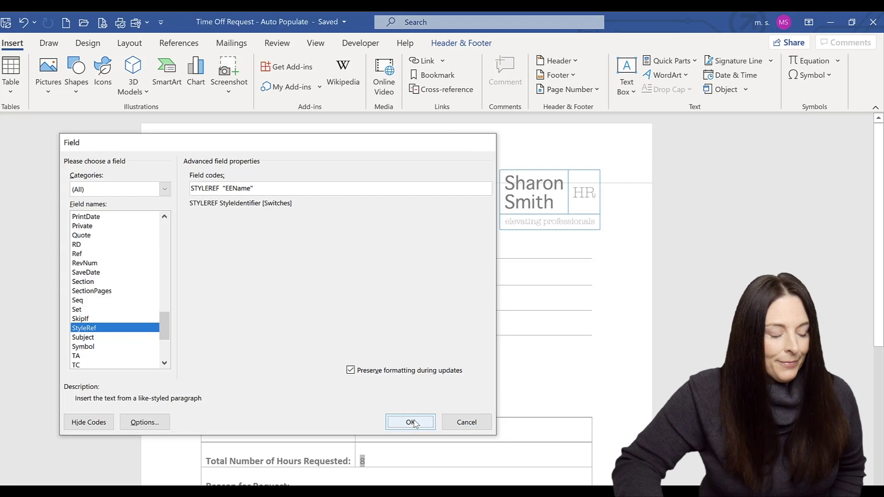
left_click(412, 423)
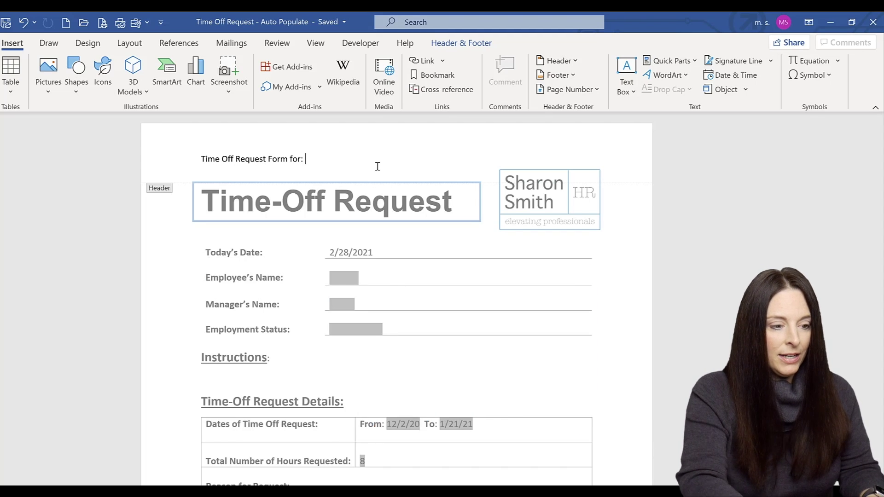
key("alt+F9")
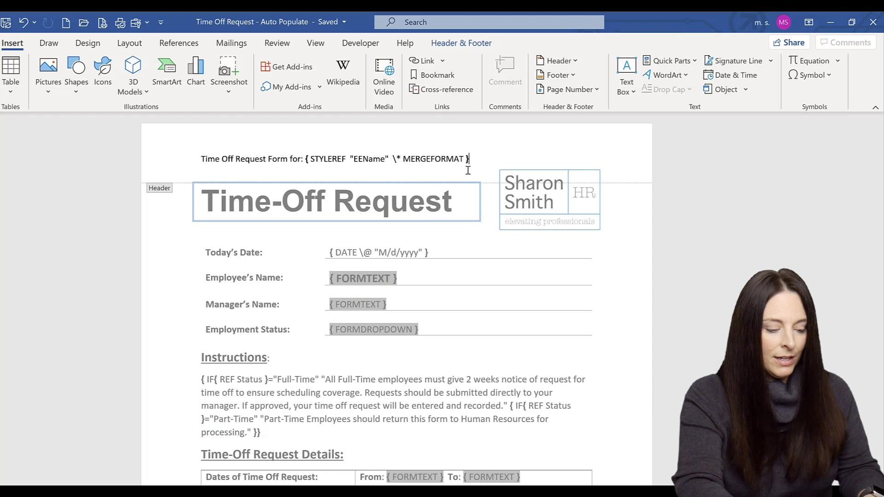
key("alt+F9")
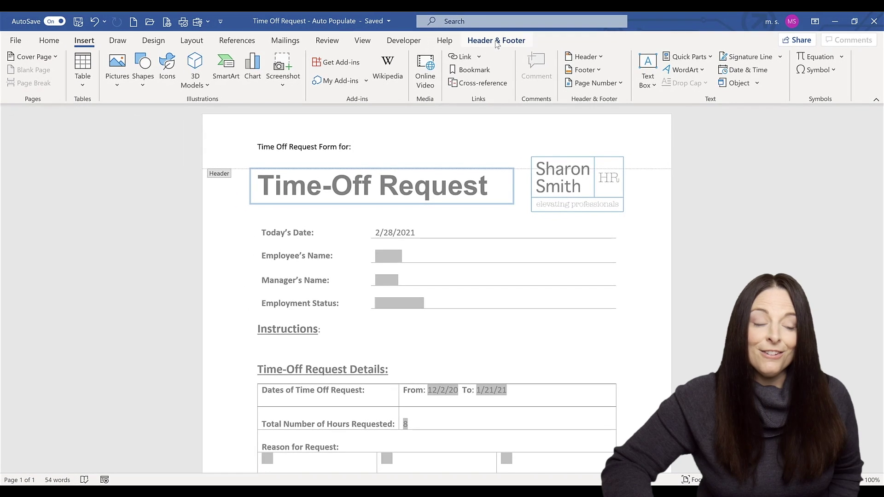
left_click(497, 41)
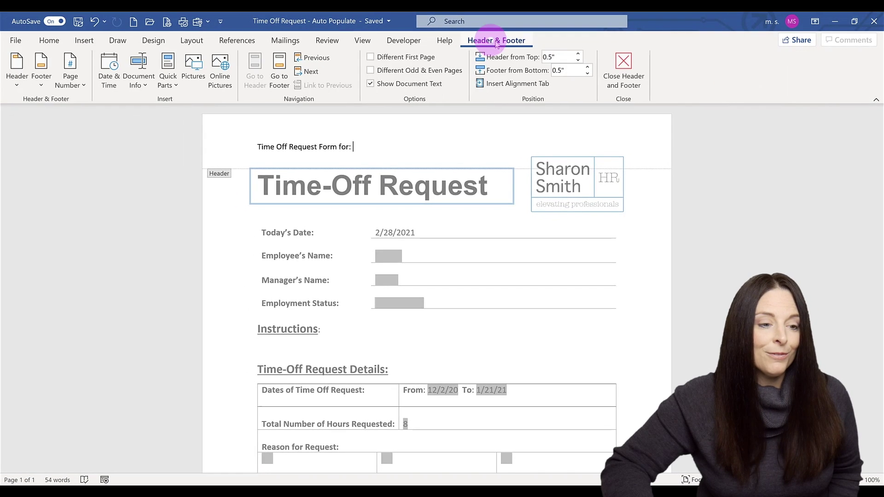
Step: Leave the header and enforce fill-in-forms editing protection without a password
left_click(618, 81)
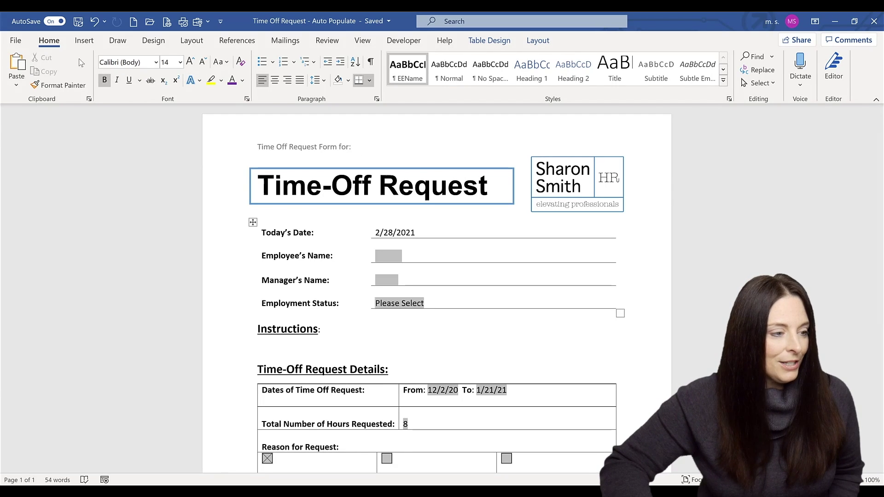
left_click(404, 41)
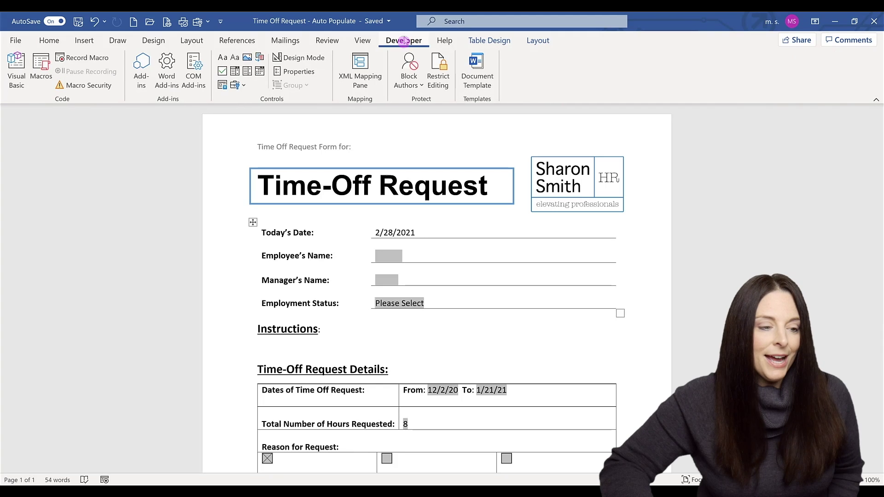
left_click(439, 82)
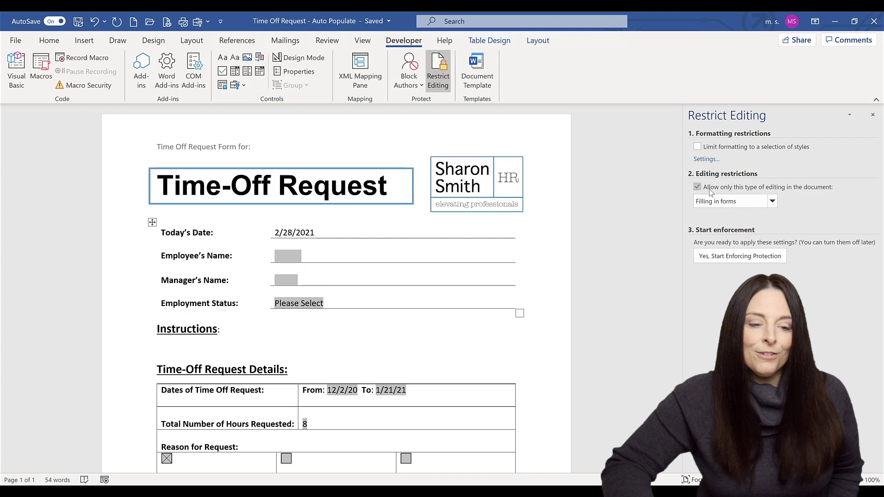
left_click(737, 257)
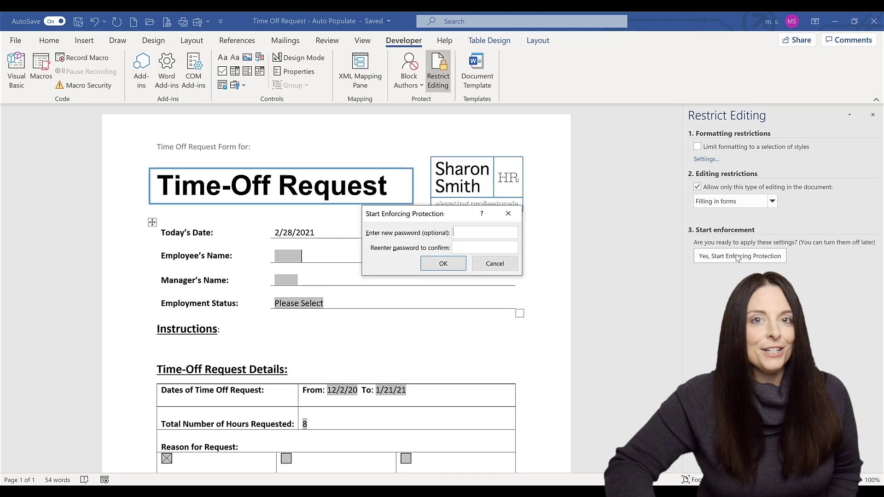
left_click(443, 265)
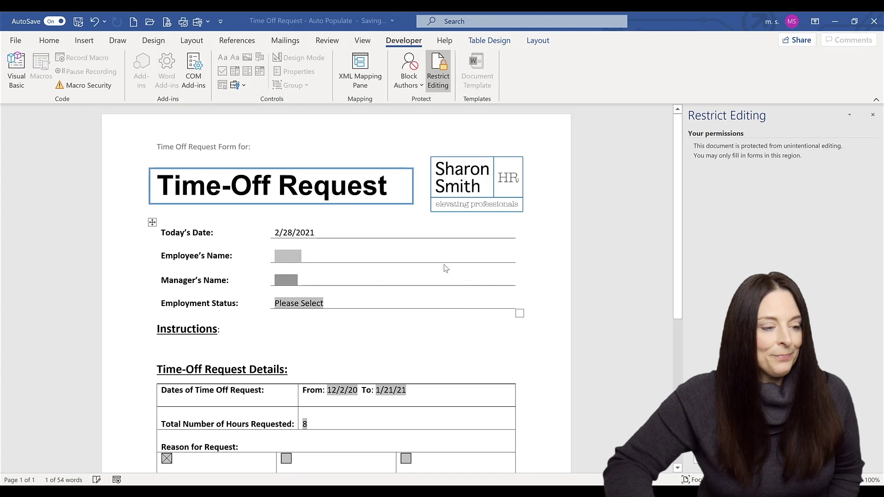
Step: Enter an employee name in the Employee's Name field so it appears in the header
left_click(285, 254)
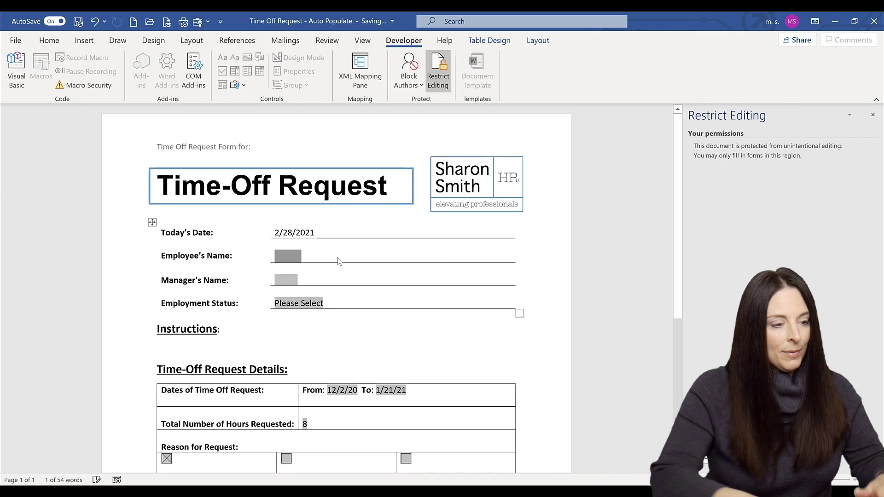
type("Sharon")
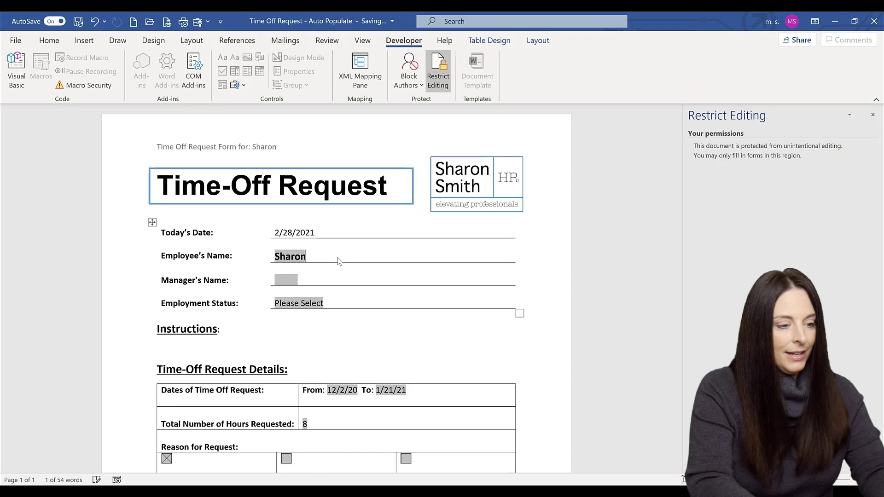
key("Tab")
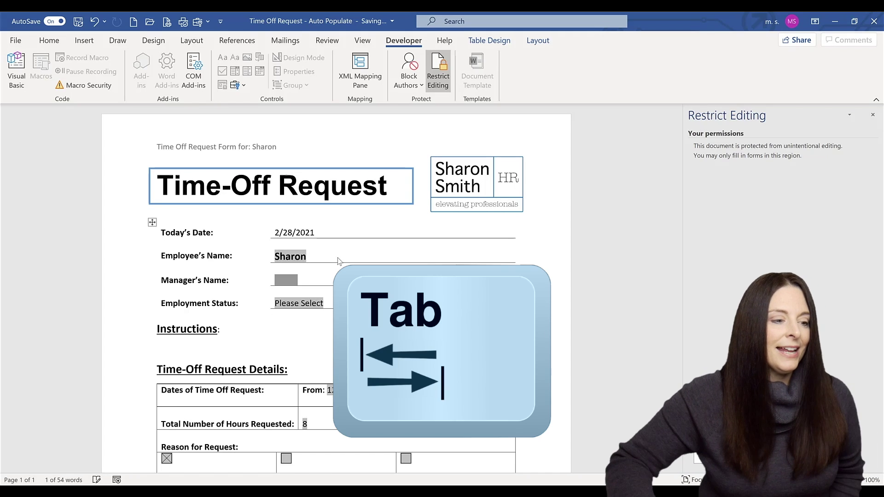
left_click(271, 148)
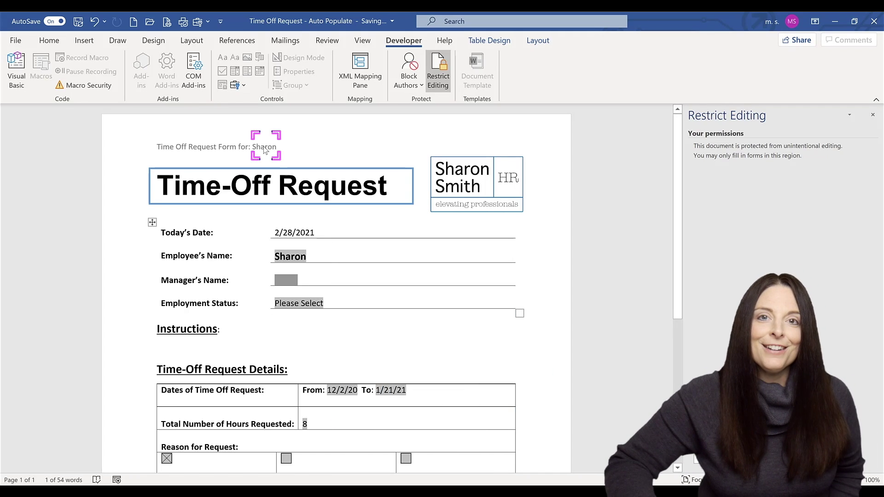